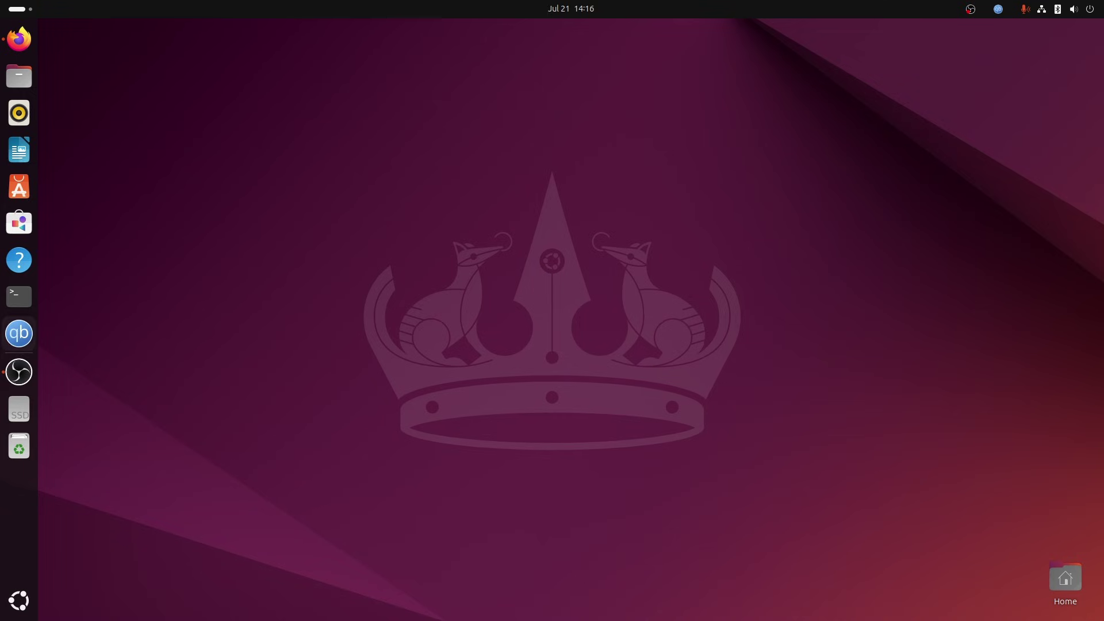
- Launch qBittorrent, enable View > Search Engine, and switch to the new Search page
click(19, 333)
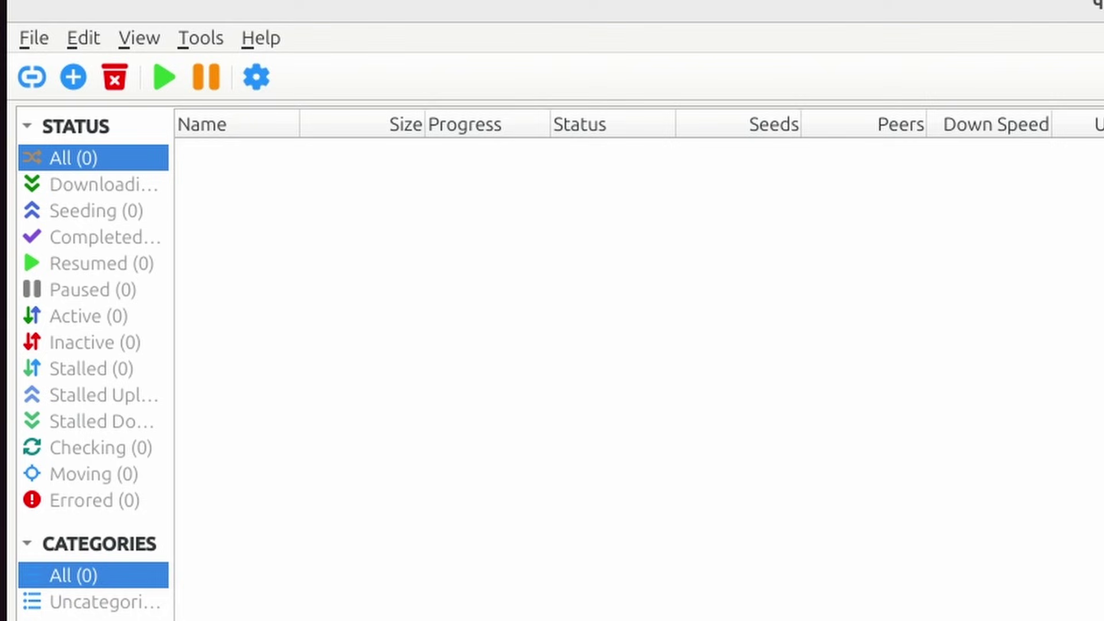
click(140, 38)
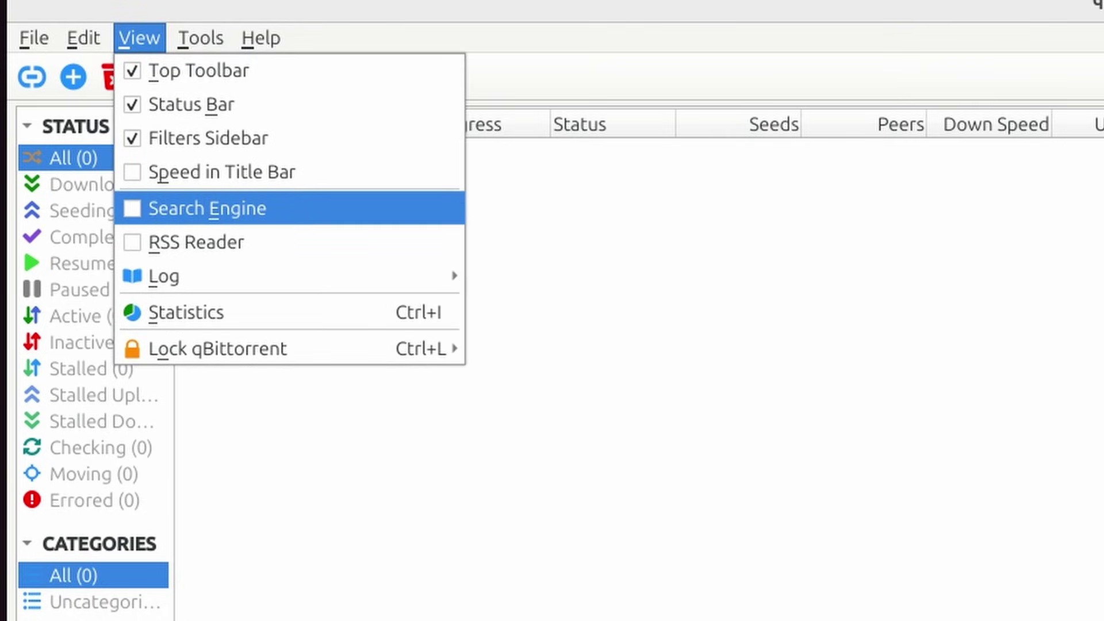
key(Return)
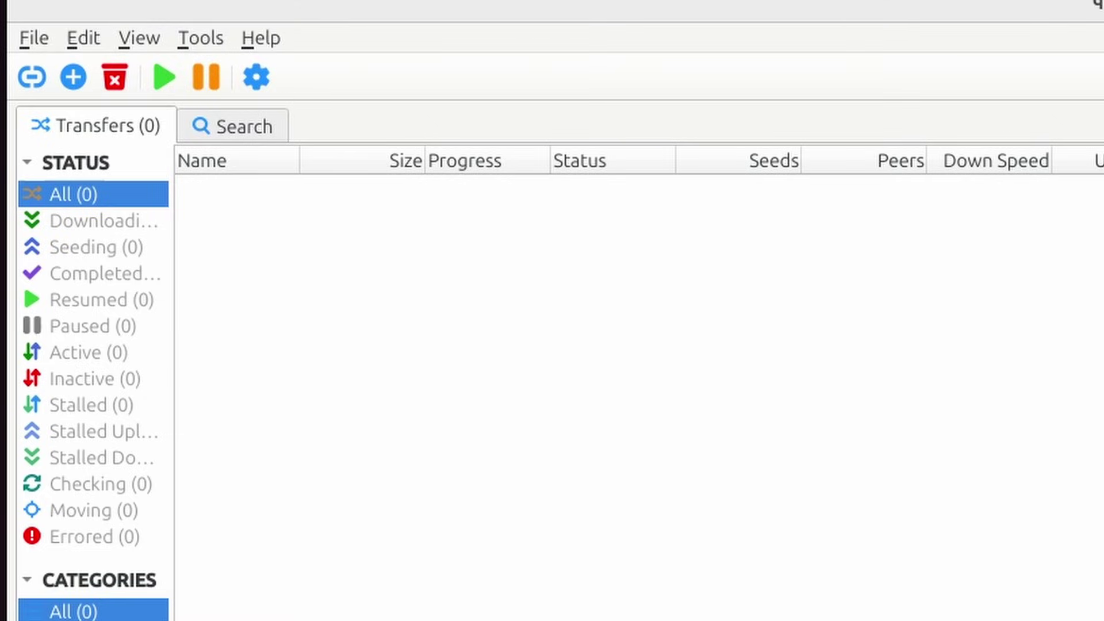
key(alt+2)
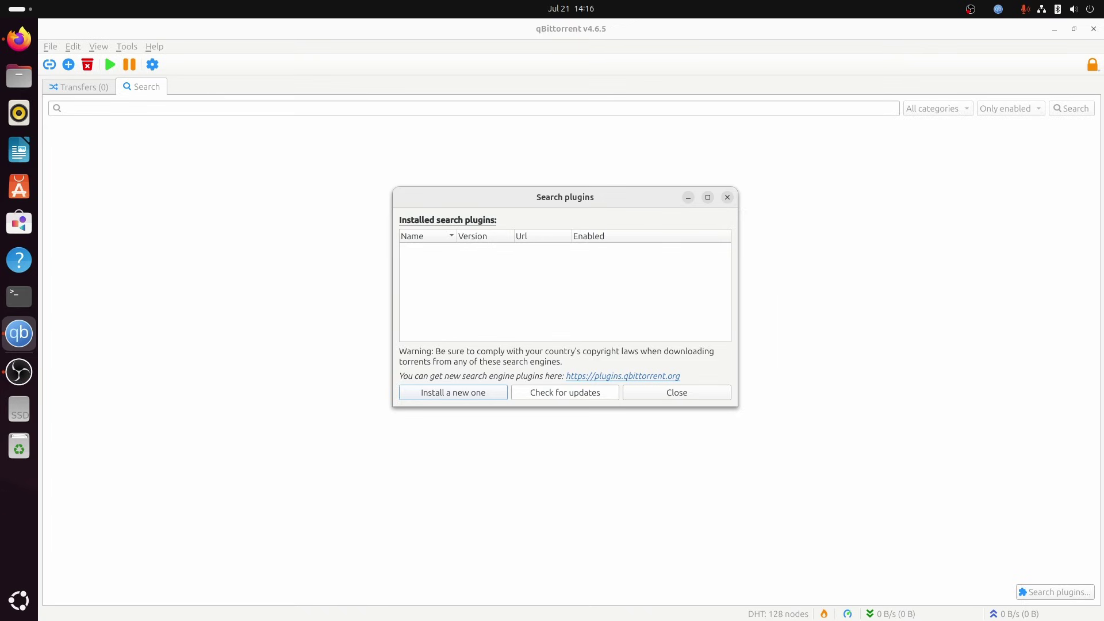
- Install the eight default plugins via Check for updates, then dismiss the message and close Search plugins
click(565, 392)
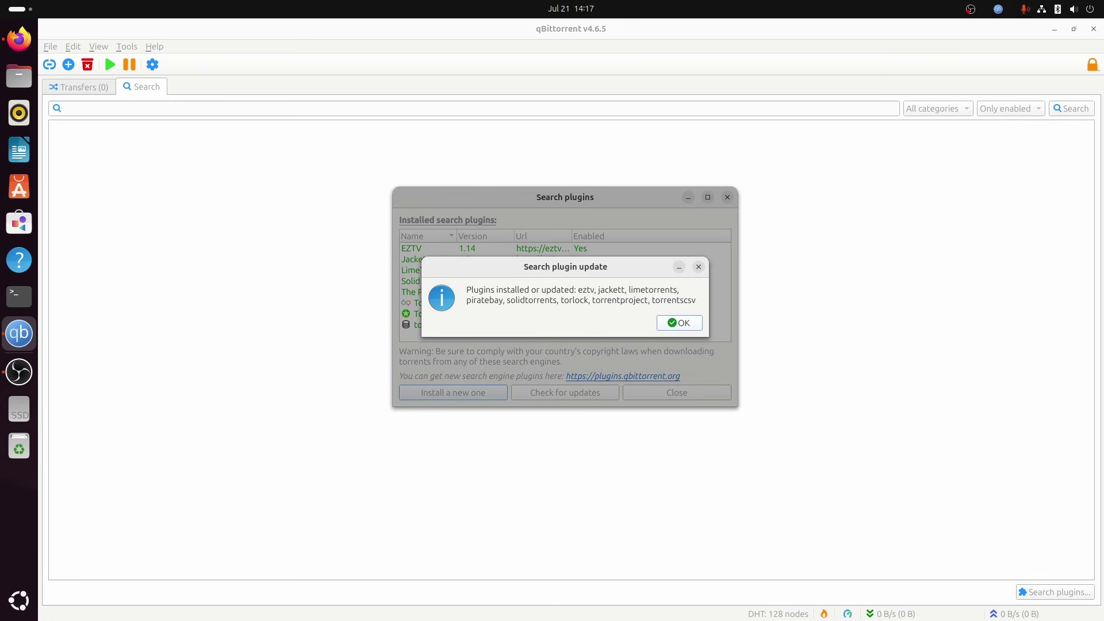
key(Return)
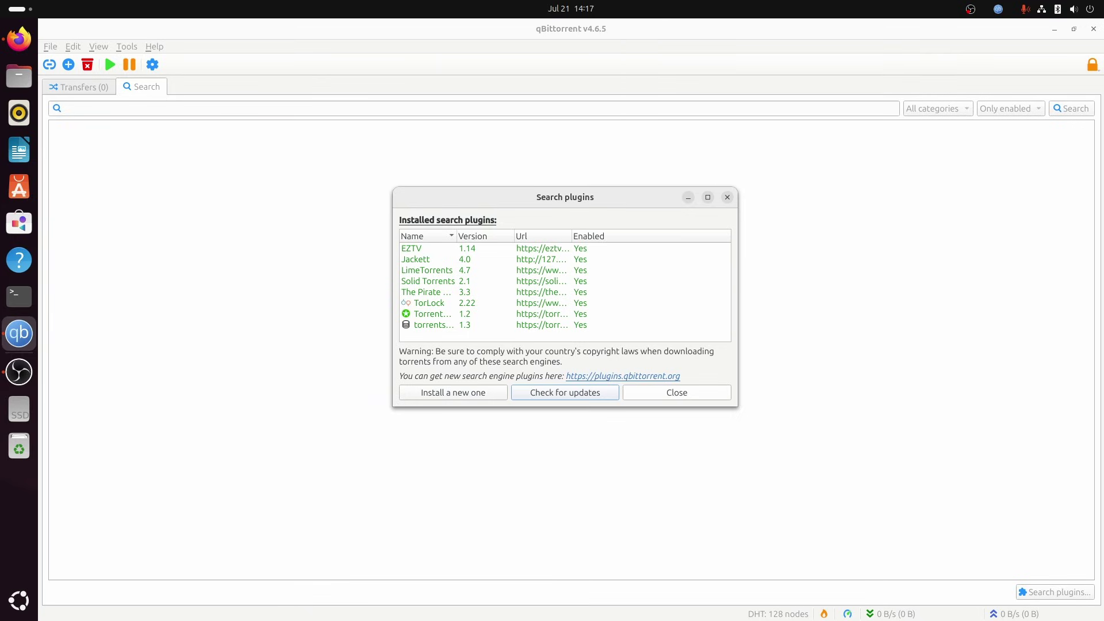
key(Escape)
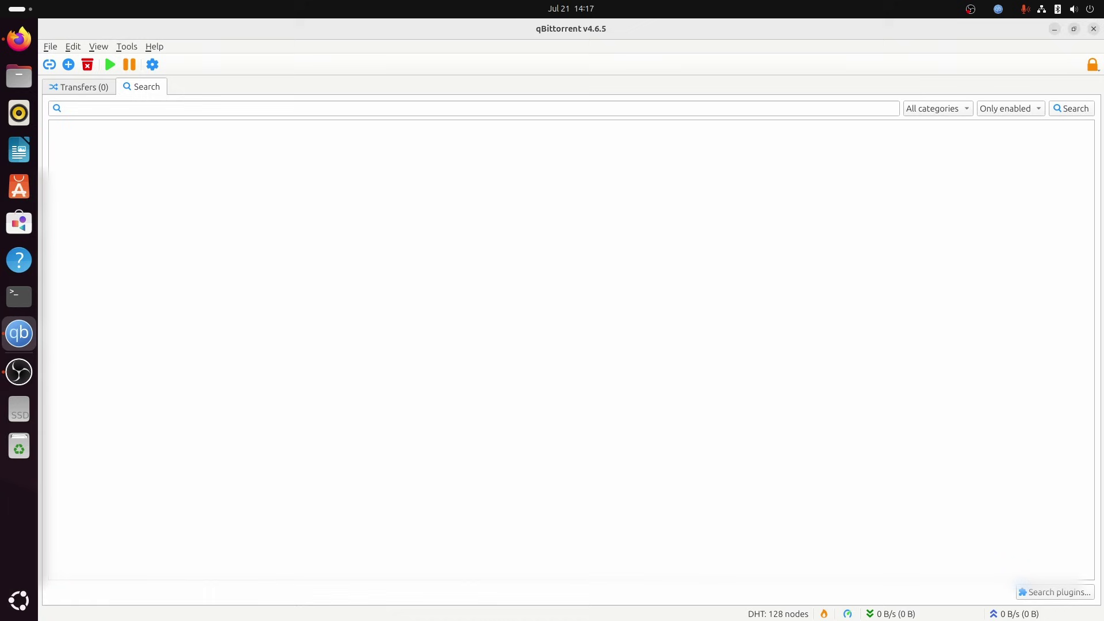
click(65, 108)
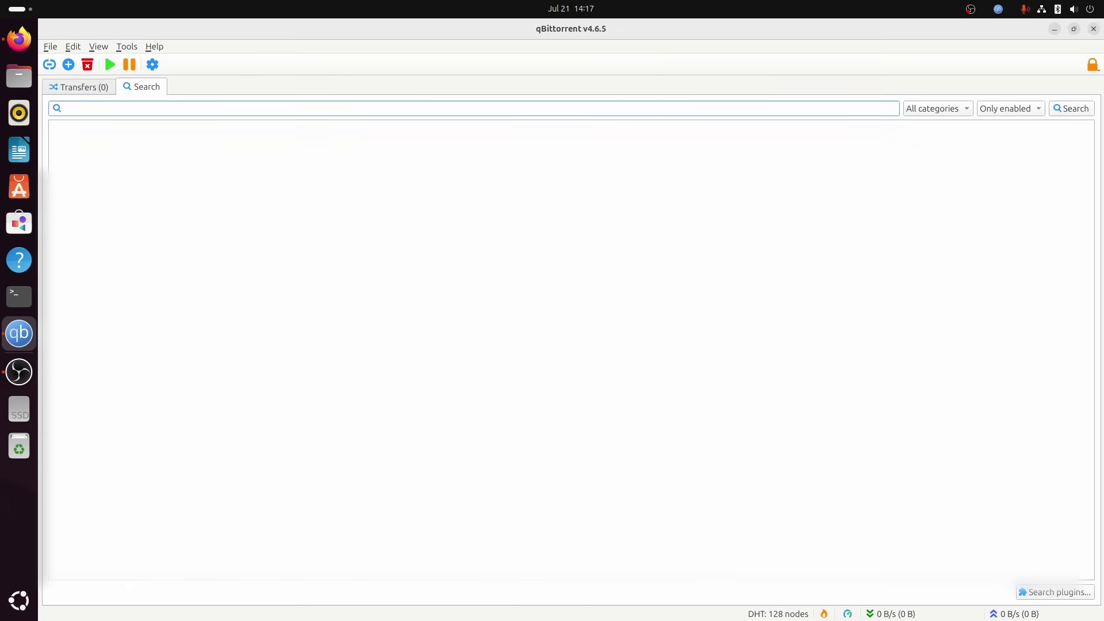
text(ebook)
key(Return)
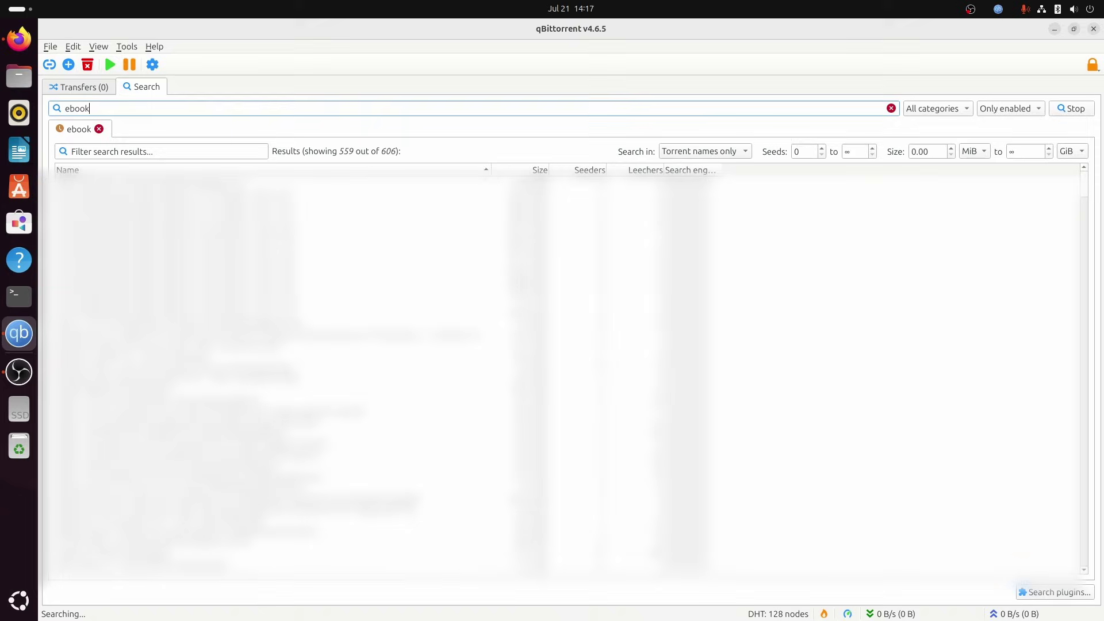
click(1011, 108)
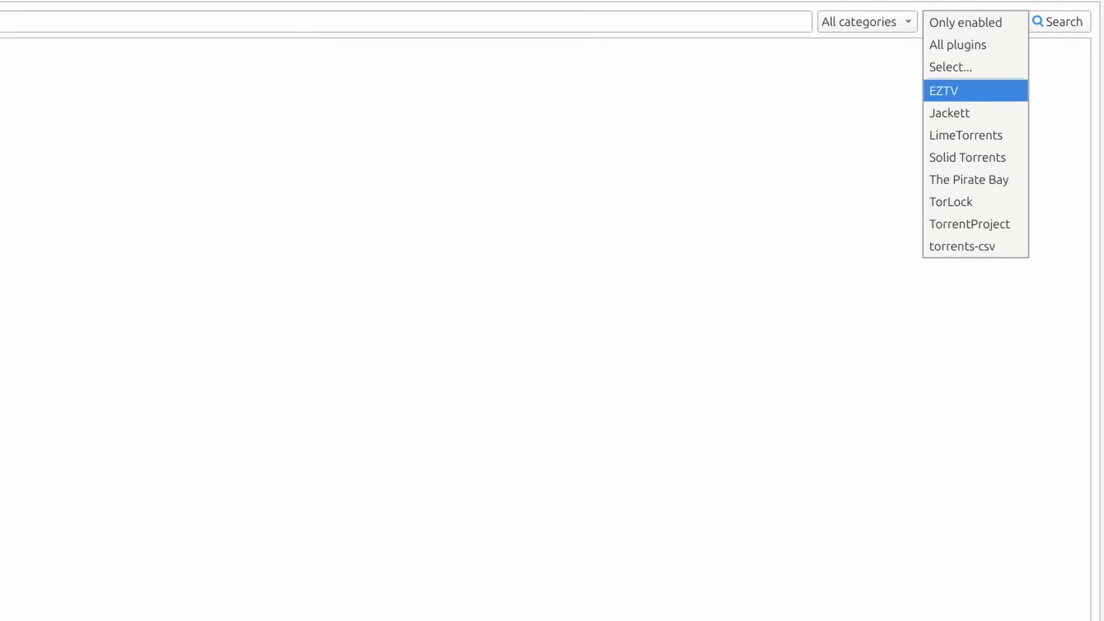
key(Down)
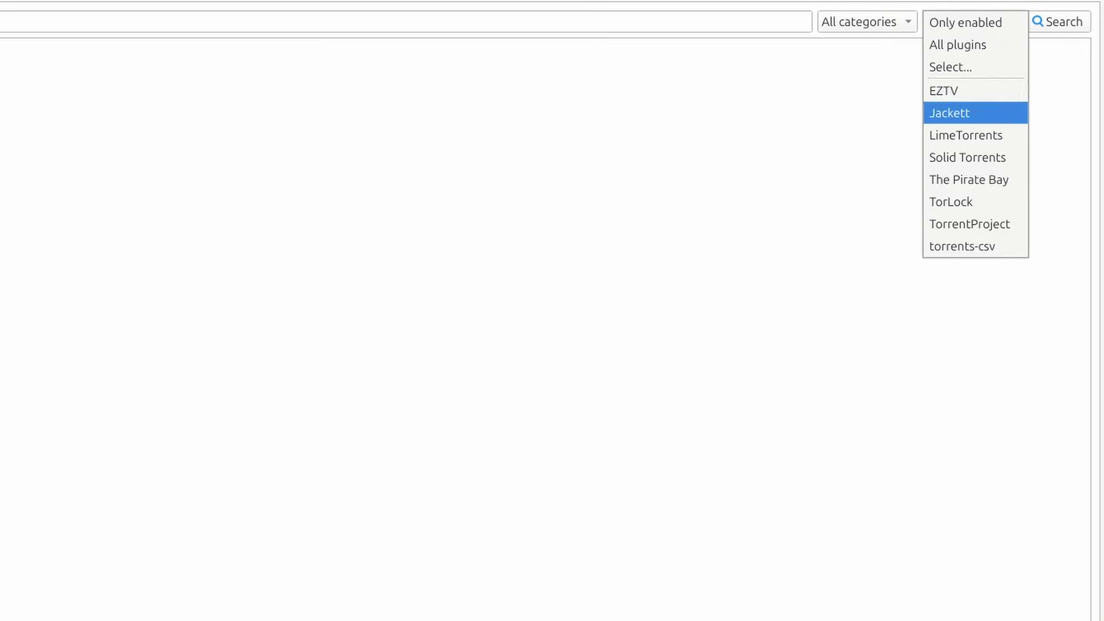
key(Escape)
key(shift+Tab)
key(alt+Down)
key(Down)
key(Down)
key(Down)
key(Down)
key(Down)
key(Down)
key(Down)
key(Up)
key(Up)
key(Up)
key(Up)
key(Up)
key(Up)
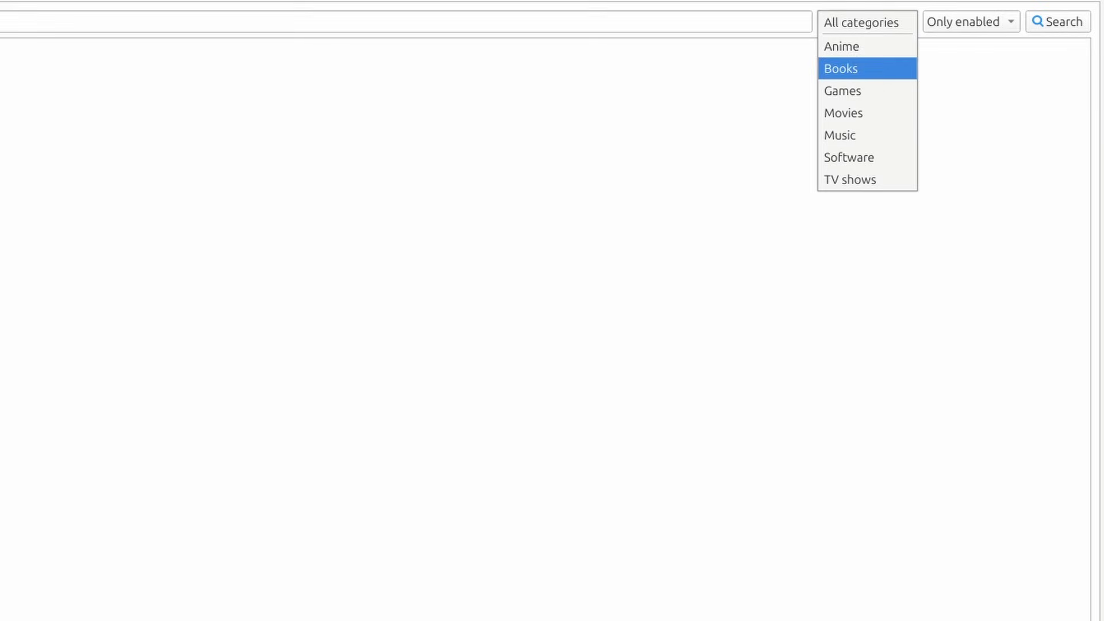
key(Escape)
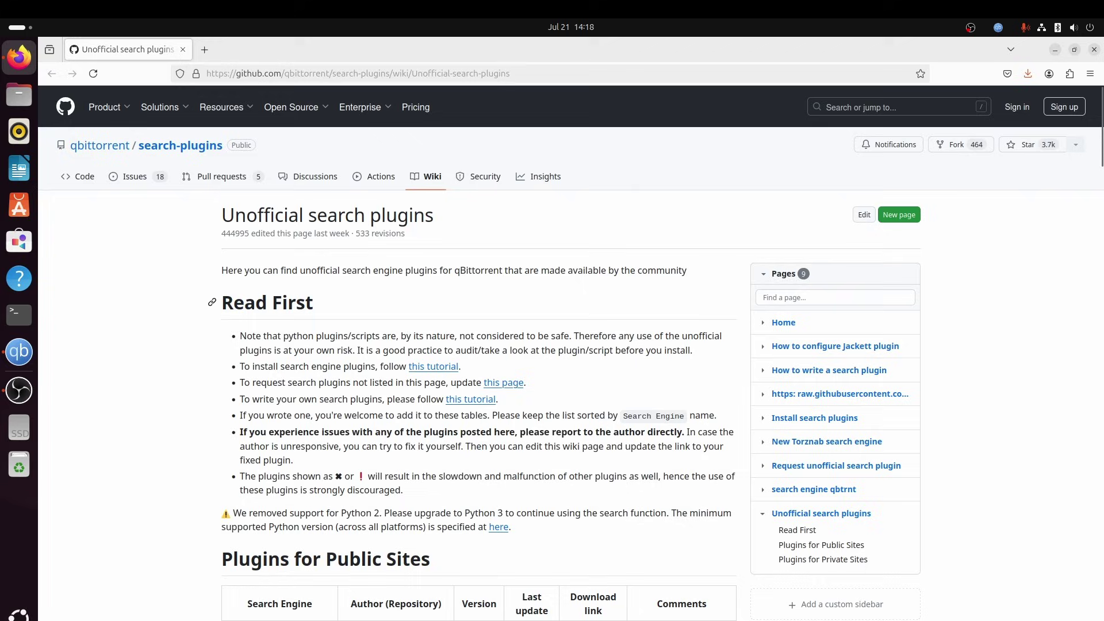
- Scroll down the Unofficial search plugins wiki to the Bit Search entry and its bitsearch.py link
scroll(478, 345, down, 4)
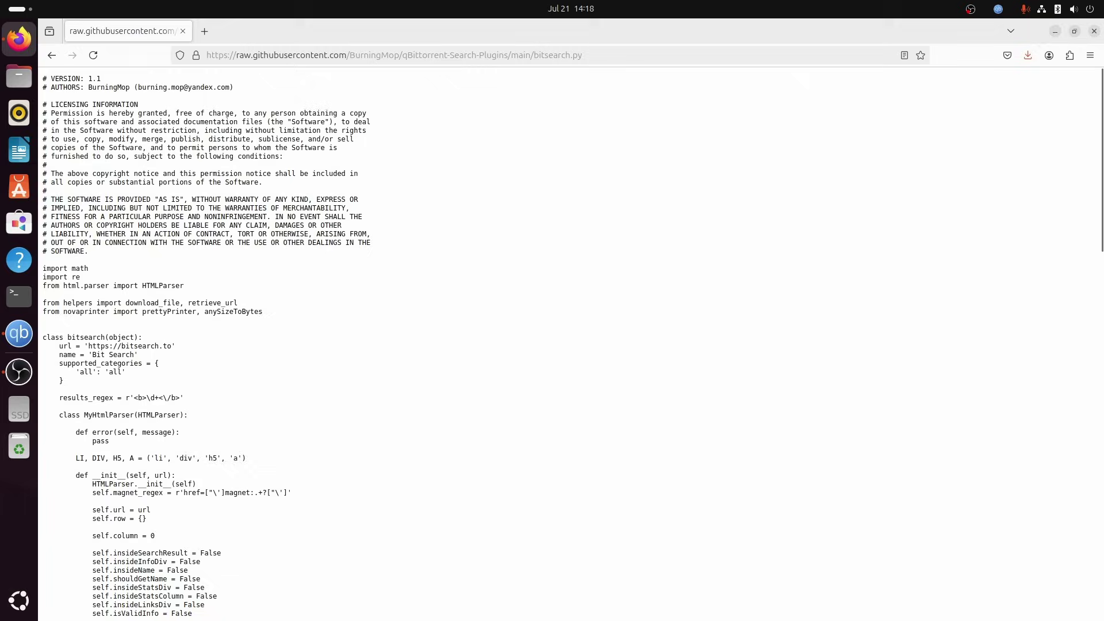
- Return to the wiki and save Bit Search's bitsearch.py into Downloads/qBittorrent_search_plugins
key(alt+Left)
right_click(571, 207)
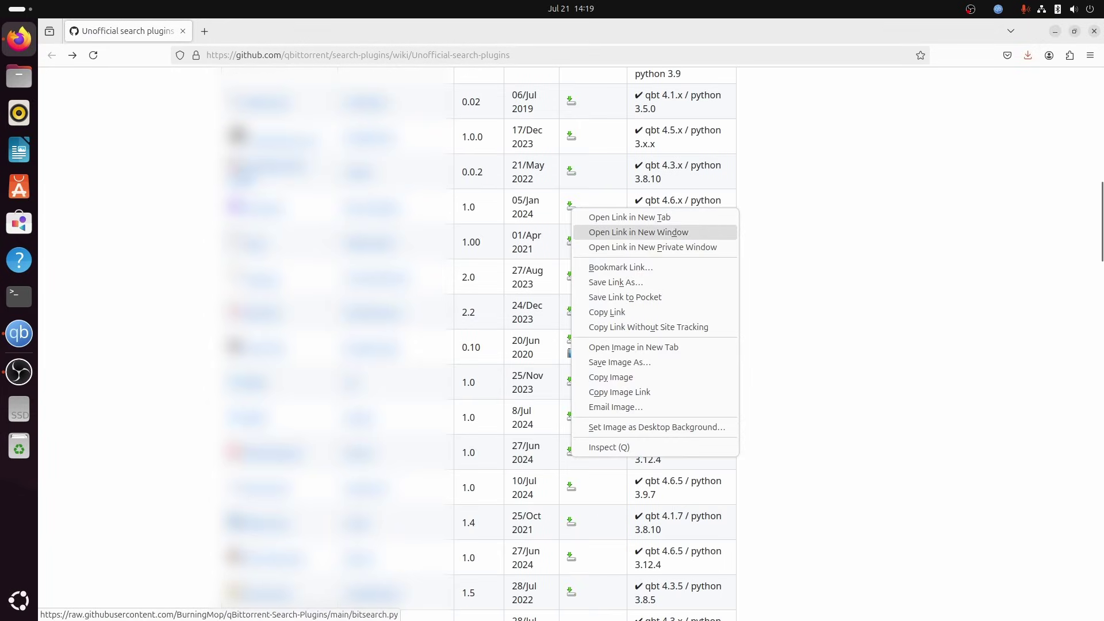
click(612, 281)
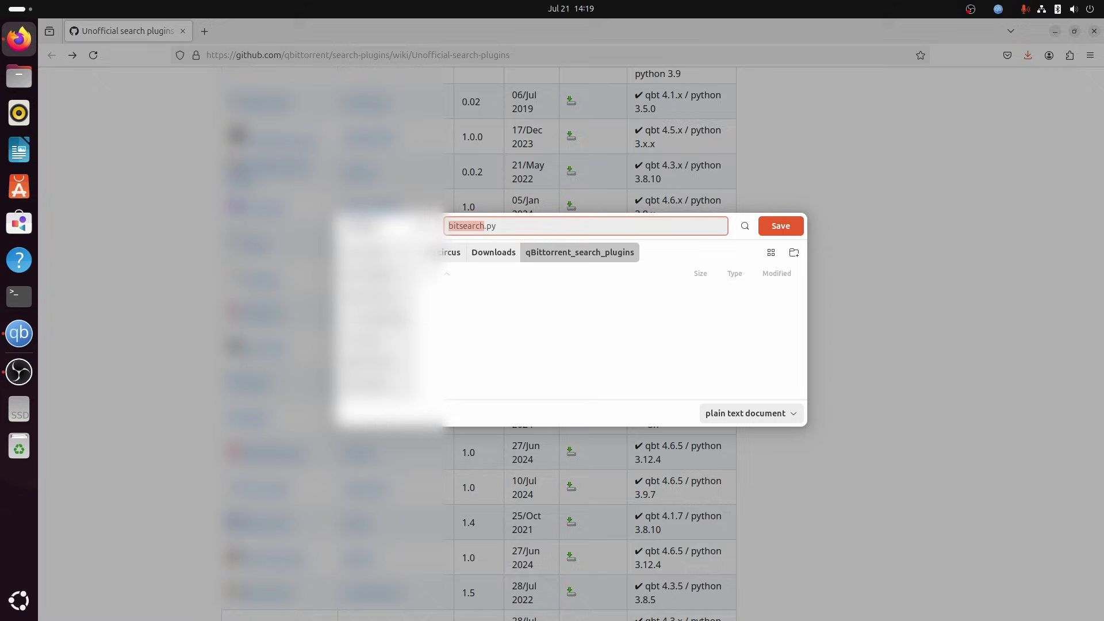
key(Return)
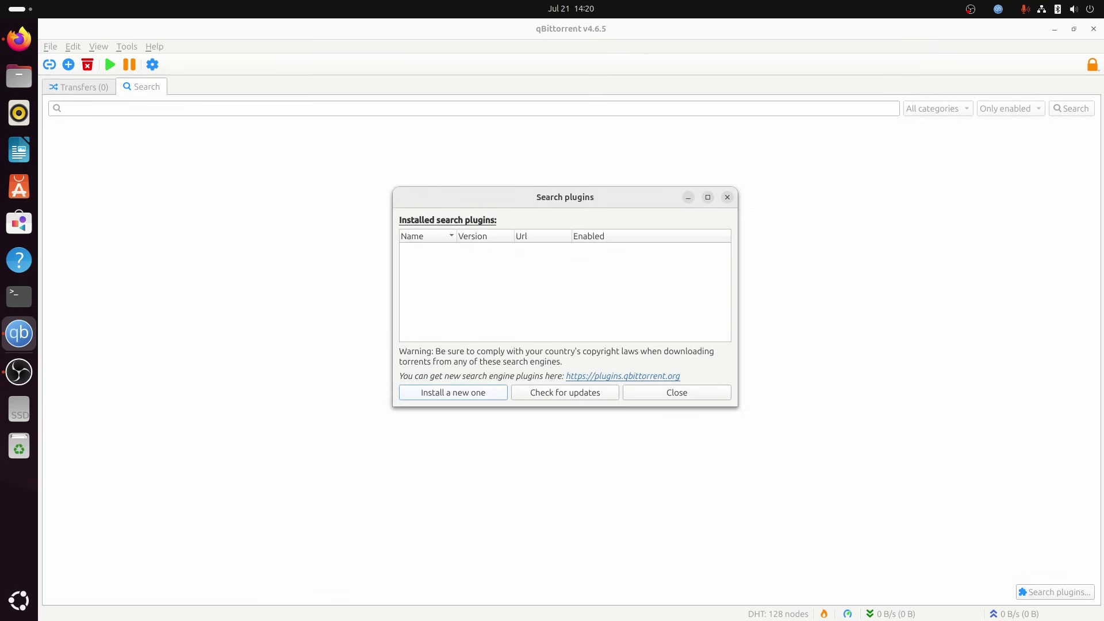
- Install the Bit Search 1.1 plugin from the local bitsearch.py file and close Search plugins
key(Return)
key(Return)
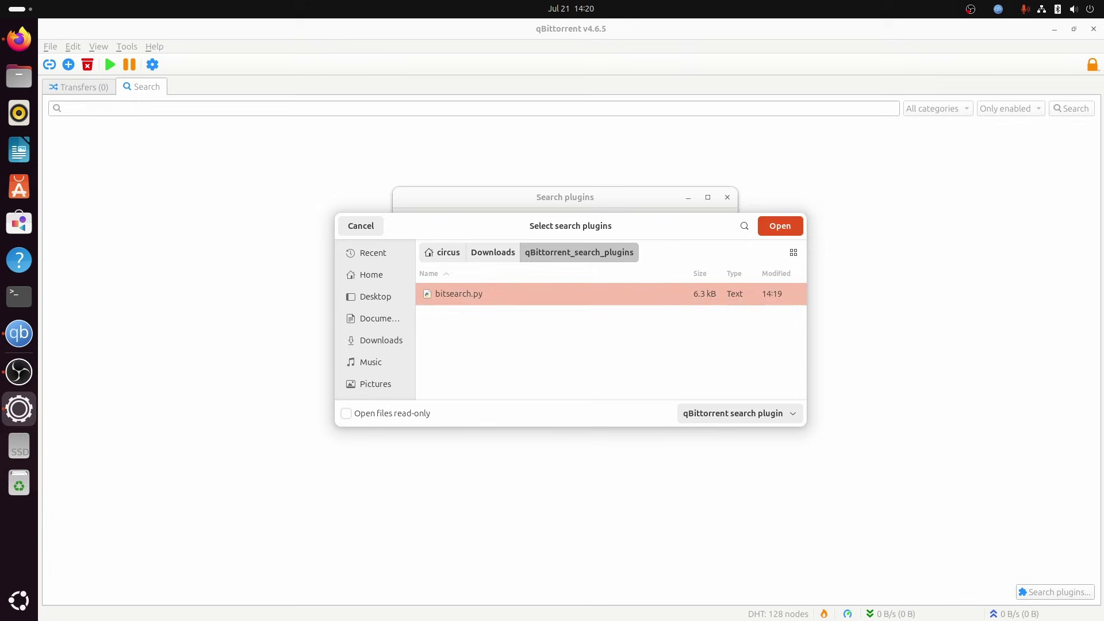
key(Return)
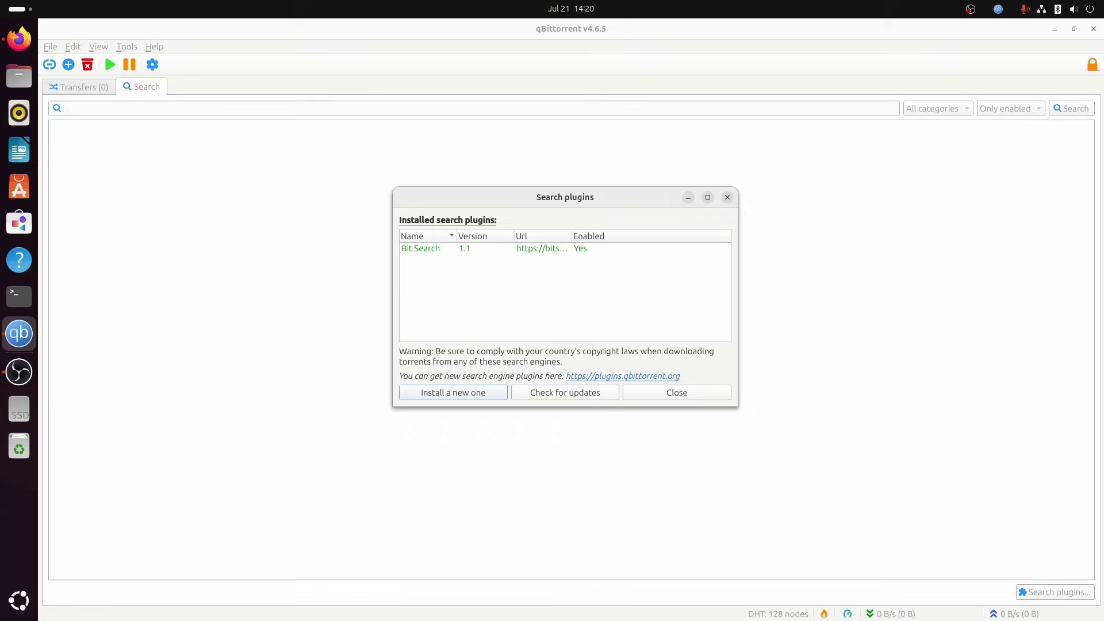
key(Escape)
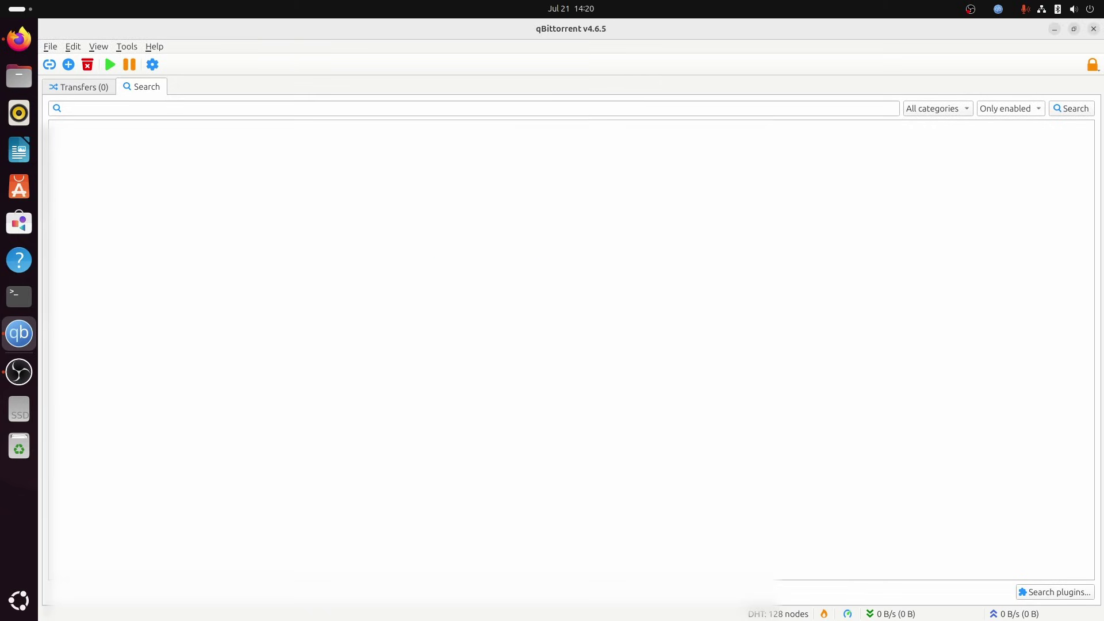
- Confirm Bit Search appears under Only enabled, then run a search for 'ebook'
click(1011, 108)
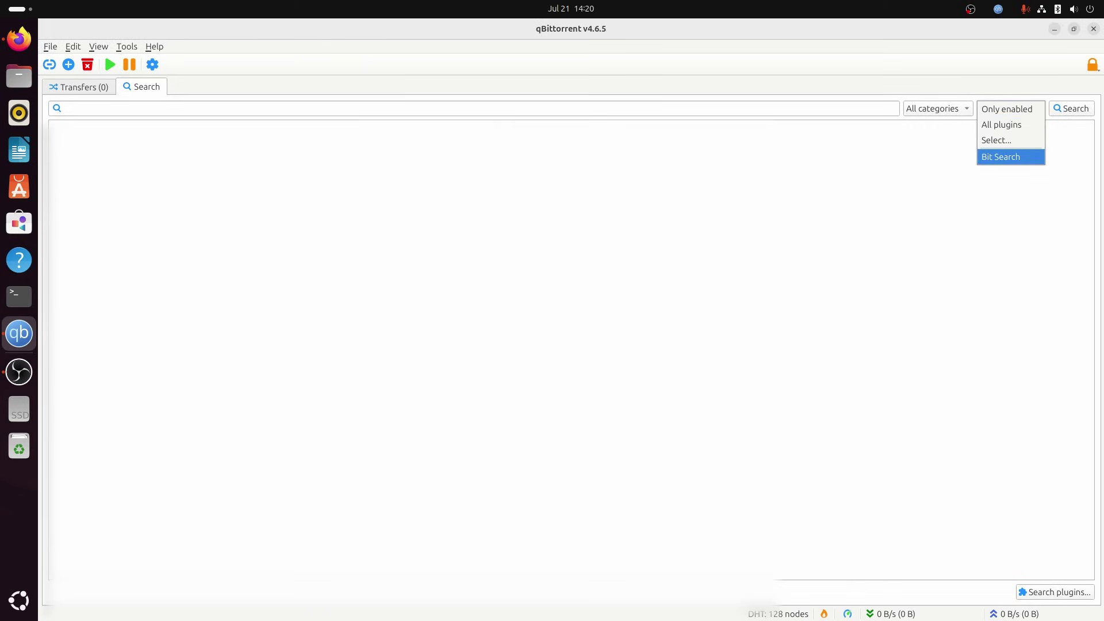
key(Escape)
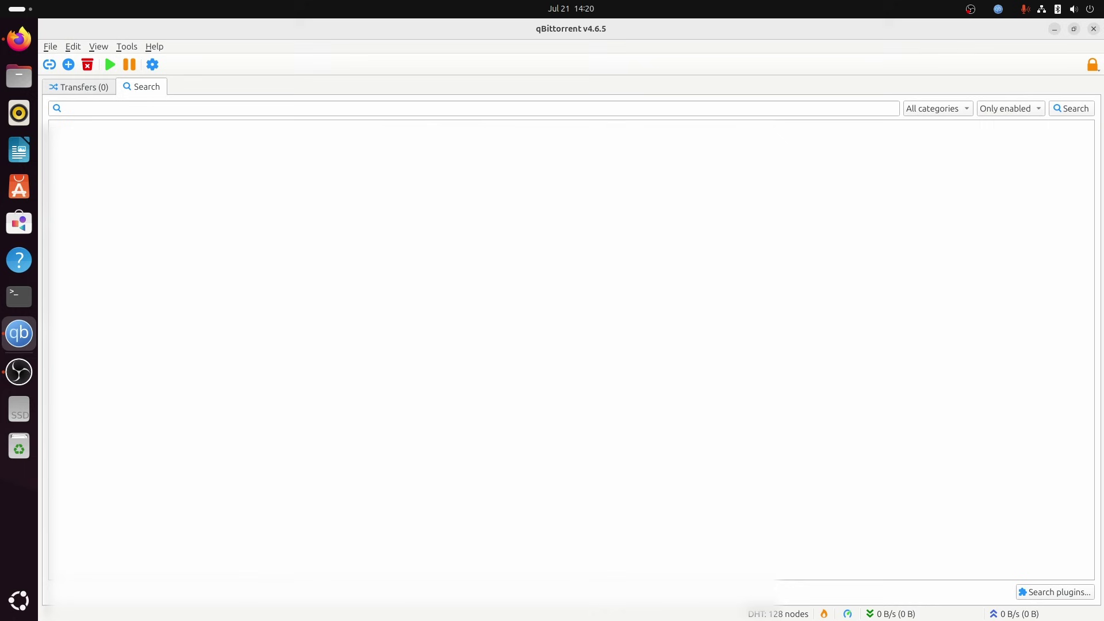
click(230, 109)
text(ebook)
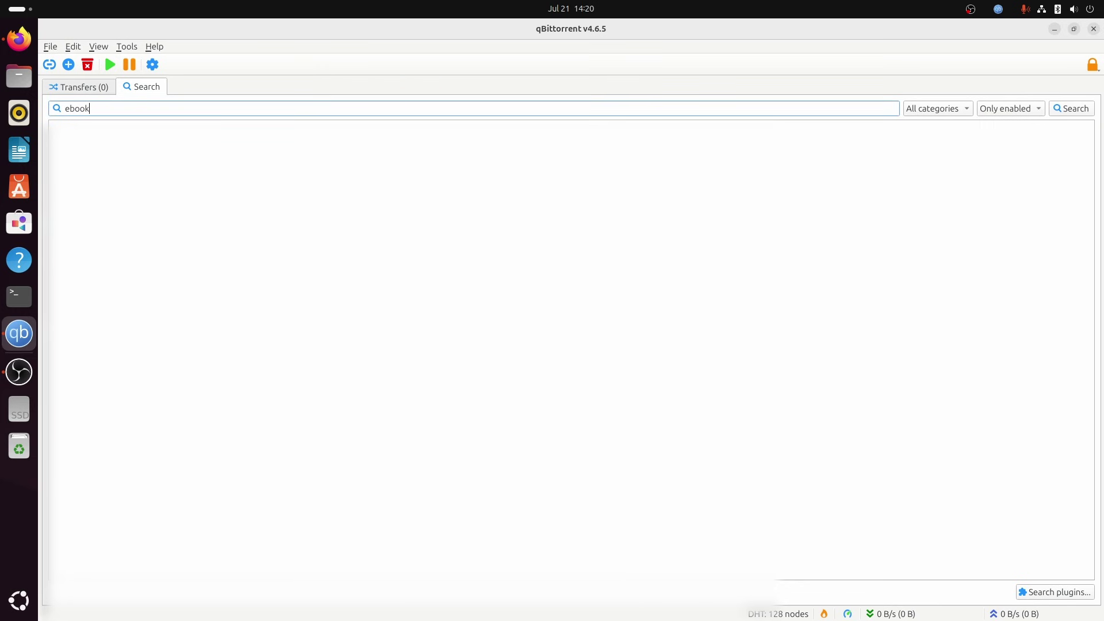
key(Return)
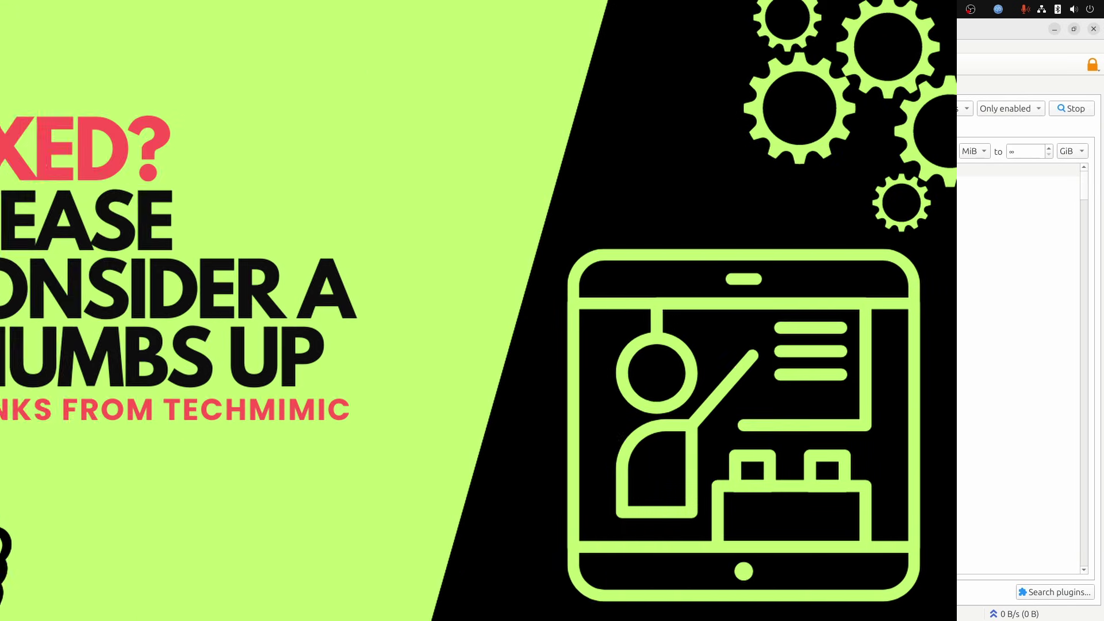